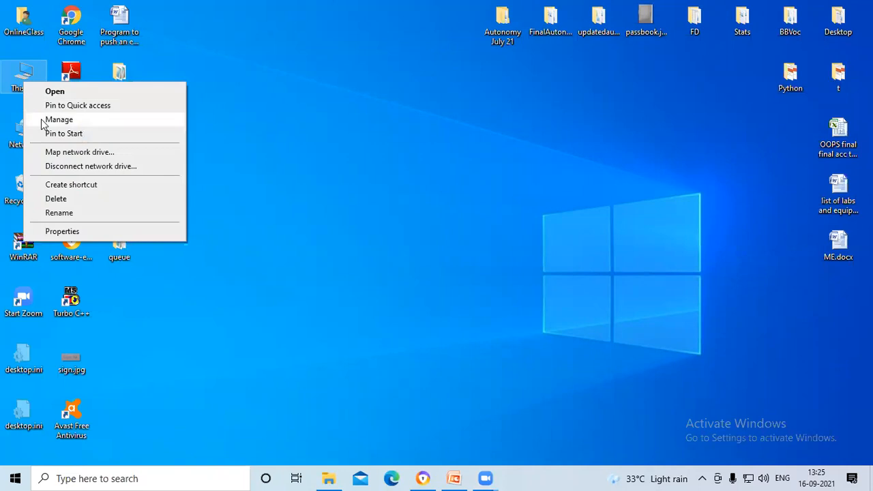
# Open Computer Management for This PC and display its Device Manager
pyautogui.click(41, 119)
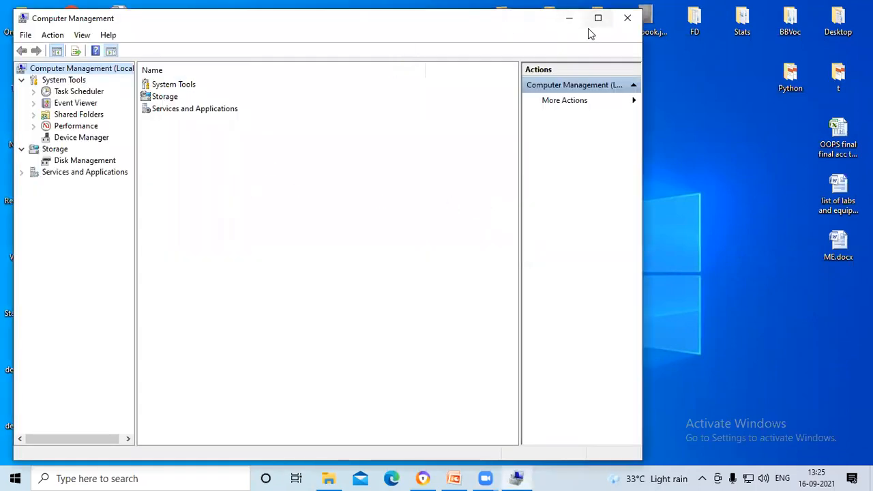
pyautogui.click(627, 18)
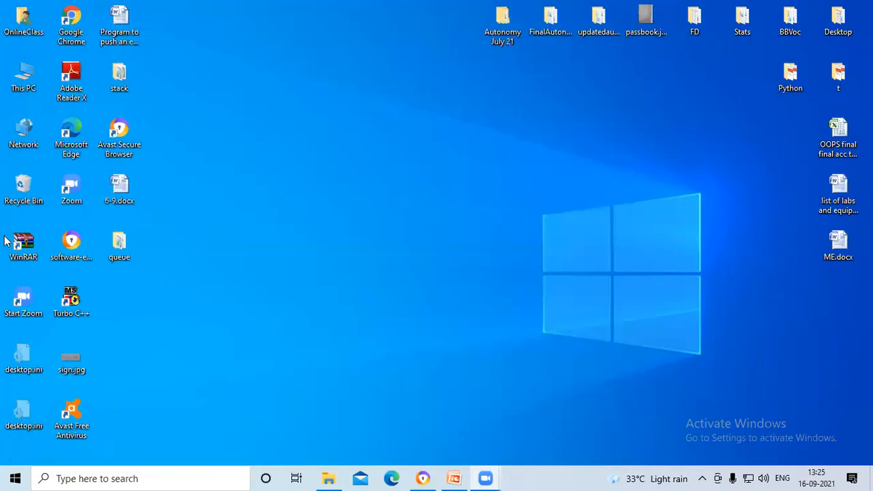
pyautogui.rightClick(18, 89)
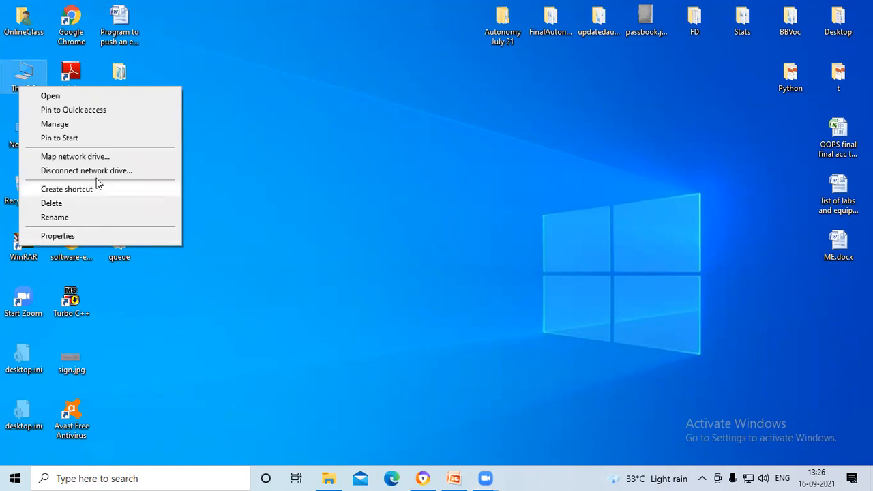
pyautogui.click(46, 127)
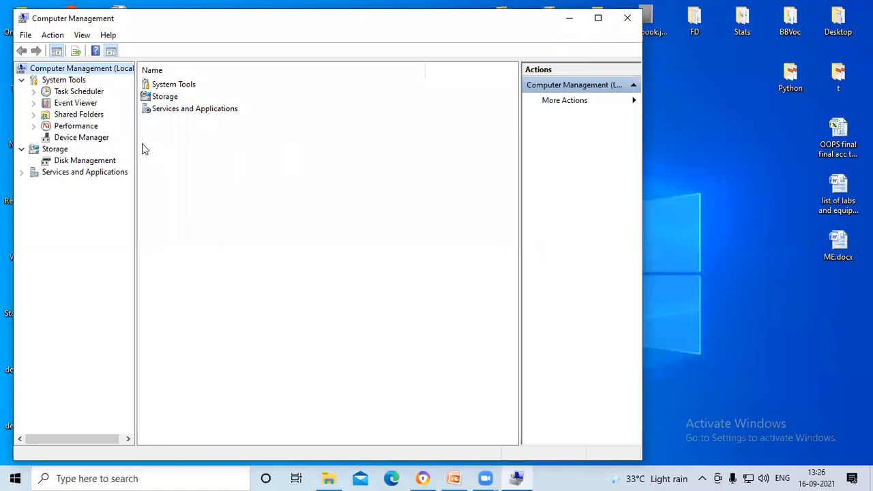
pyautogui.click(63, 138)
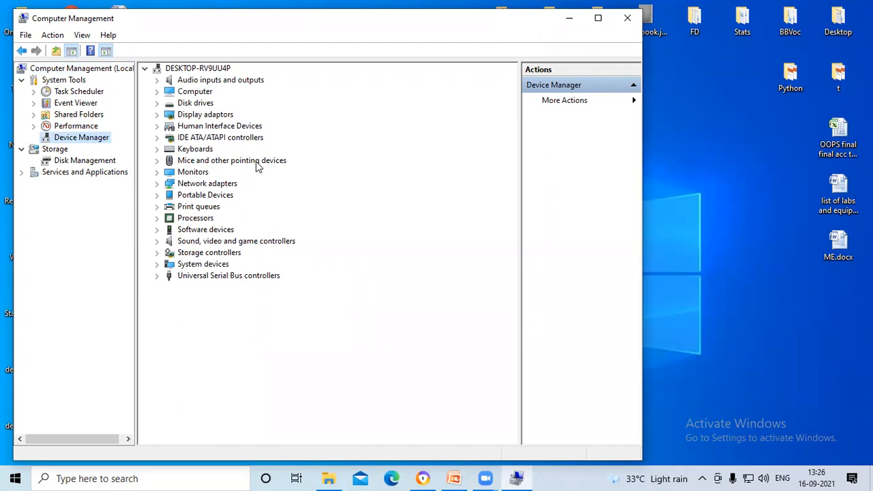
# Examine the devices under IDE ATA/ATAPI controllers, Disk drives and Display adaptors, collapsing each category after viewing
pyautogui.click(179, 140)
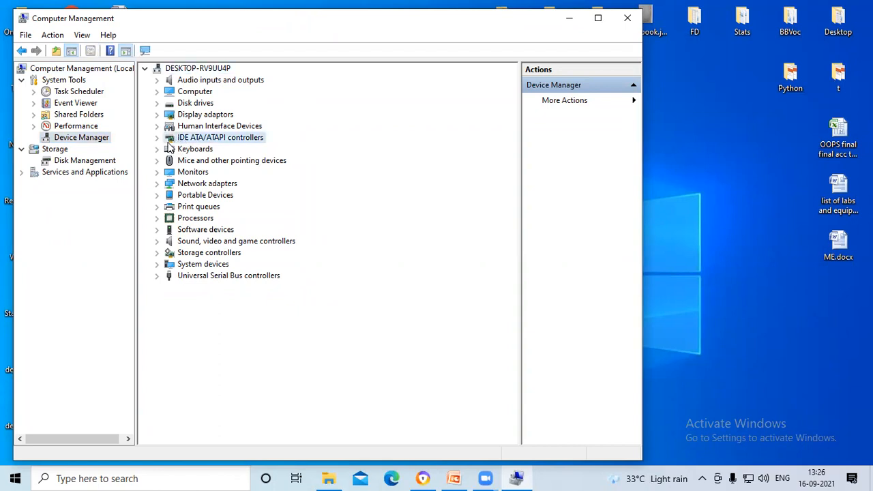
pyautogui.click(157, 138)
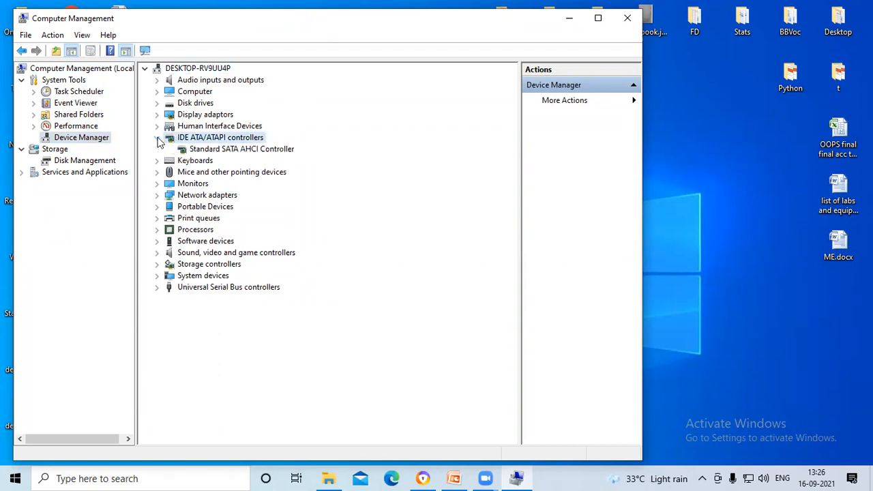
pyautogui.click(157, 103)
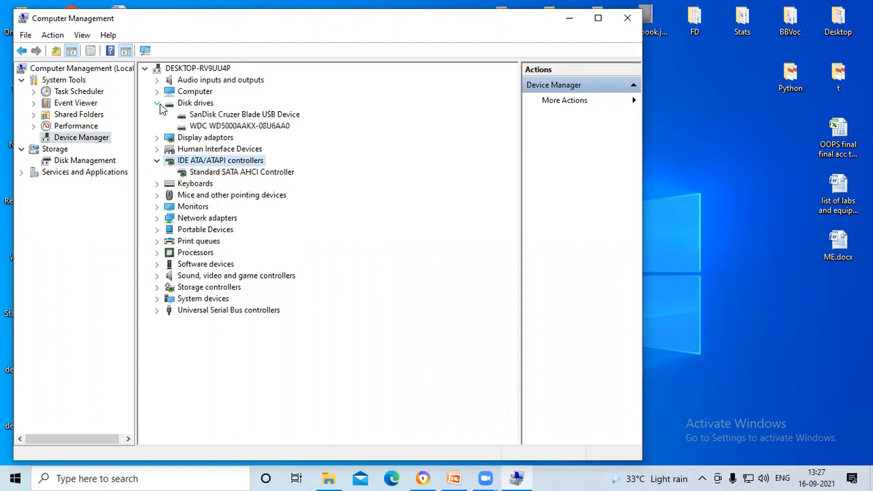
pyautogui.click(157, 138)
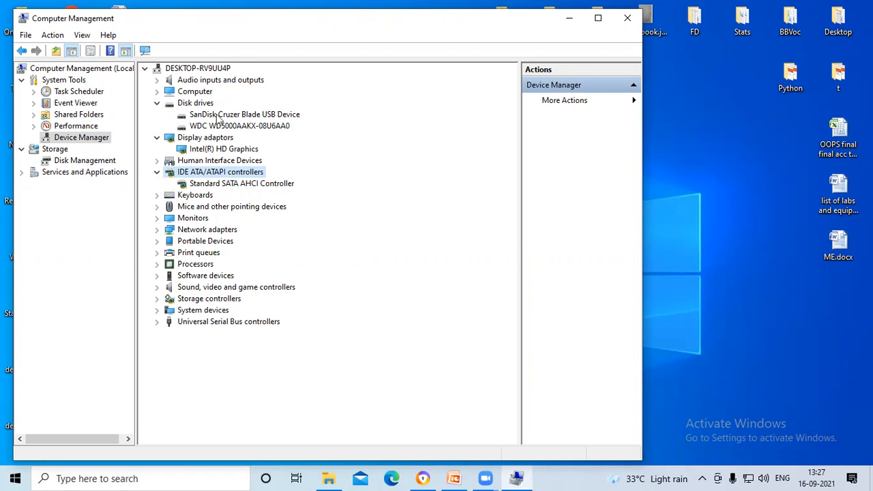
pyautogui.click(157, 103)
pyautogui.click(158, 150)
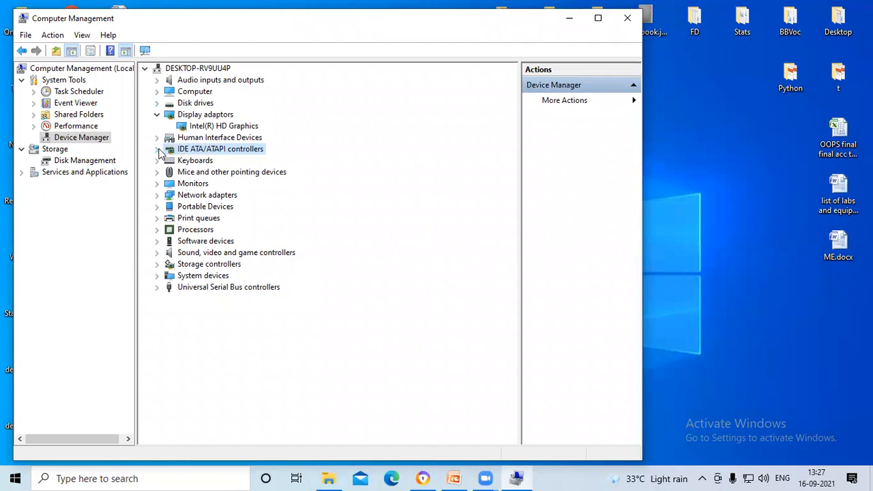
pyautogui.click(157, 115)
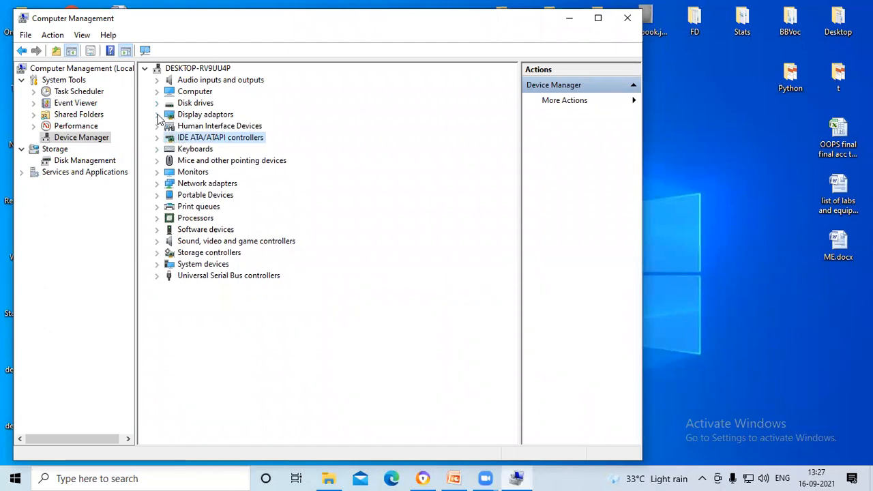
pyautogui.click(158, 115)
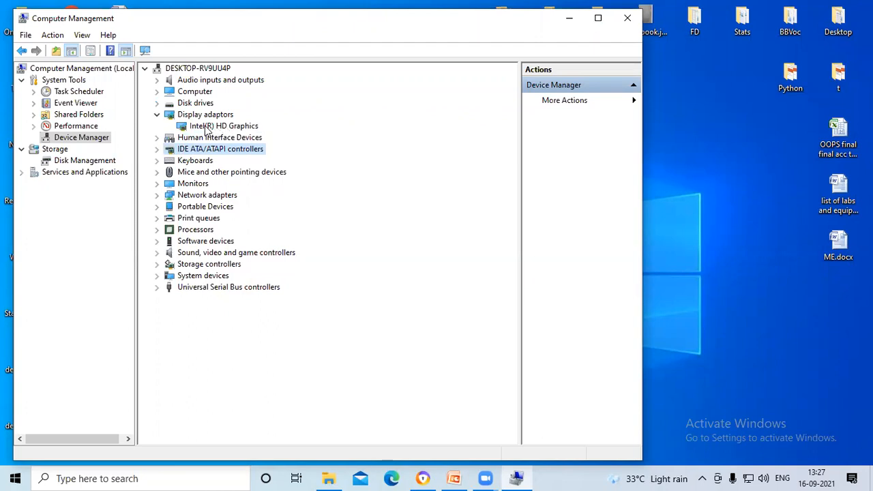
pyautogui.rightClick(244, 129)
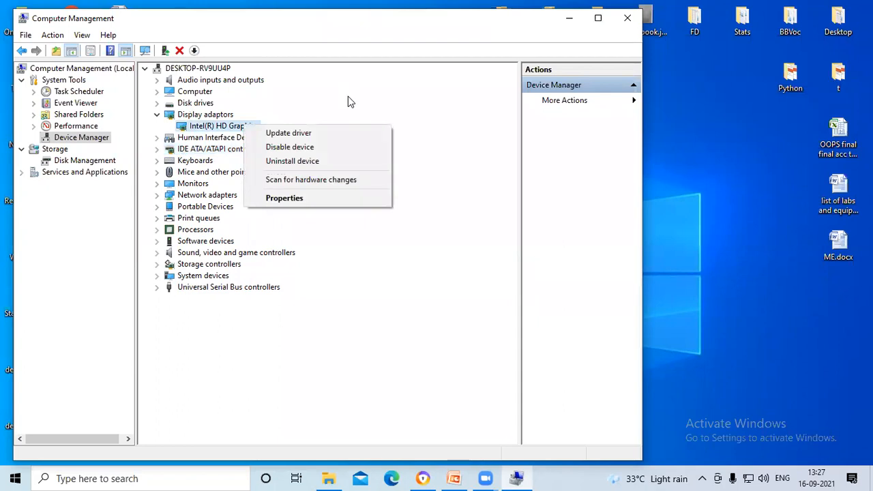
pyautogui.click(81, 138)
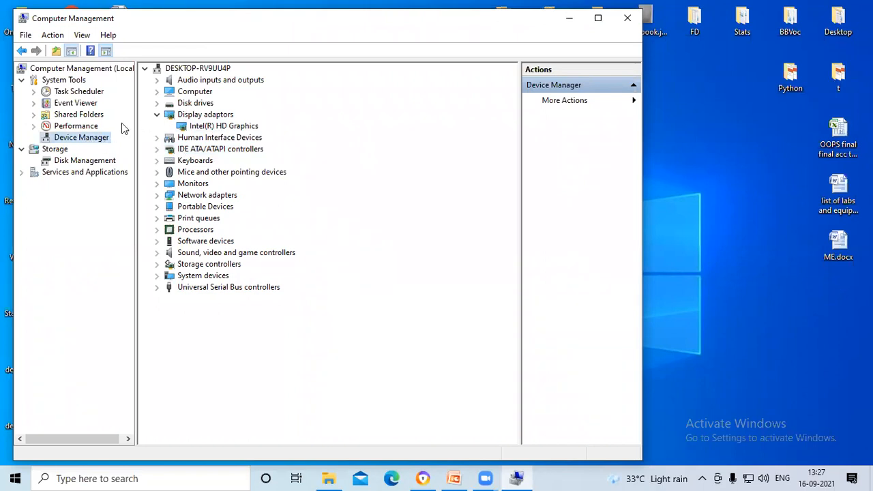
pyautogui.click(154, 120)
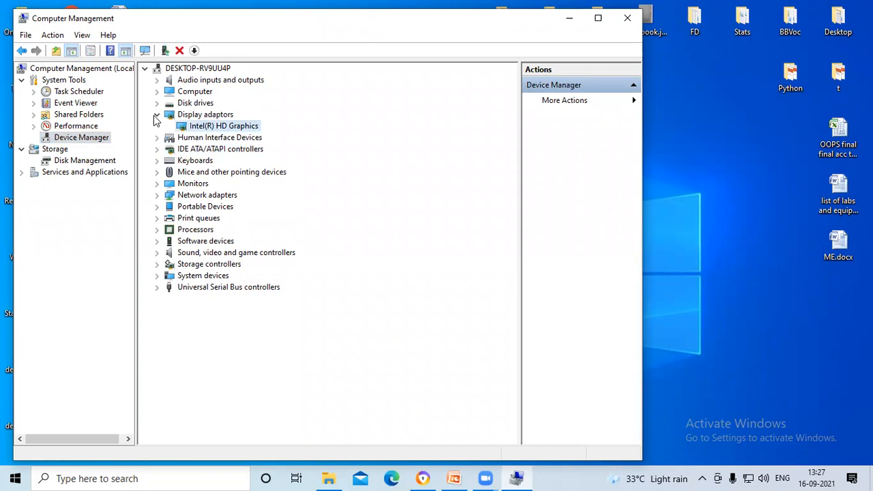
pyautogui.click(155, 116)
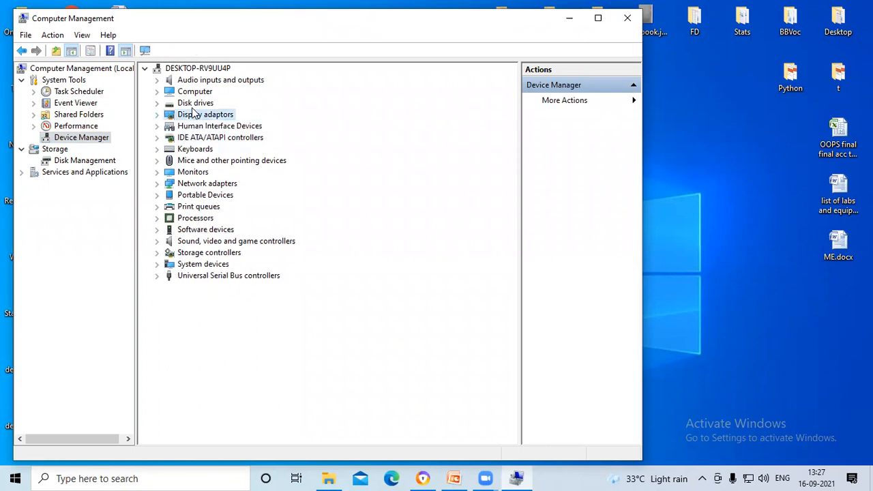
# Start a driver update for Intel(R) HD Graphics under Display adaptors and browse the computer for the driver folder
pyautogui.click(158, 117)
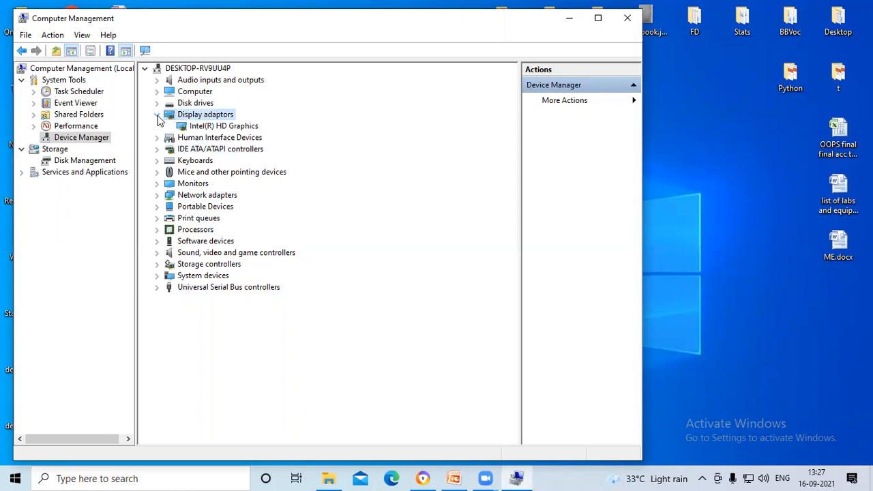
pyautogui.rightClick(229, 127)
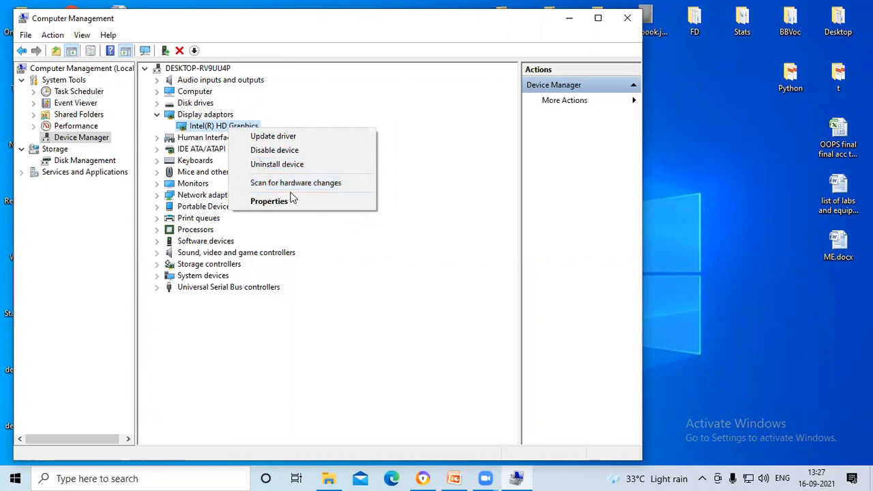
pyautogui.click(306, 135)
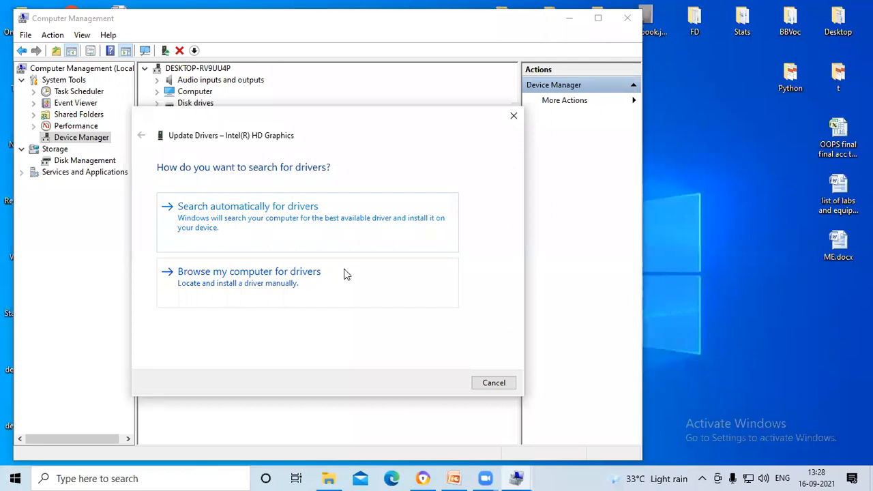
pyautogui.click(196, 276)
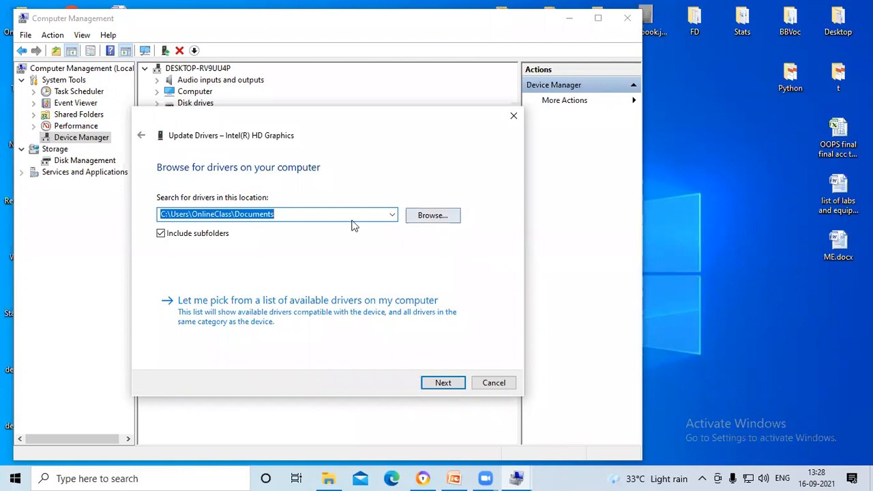
pyautogui.click(434, 215)
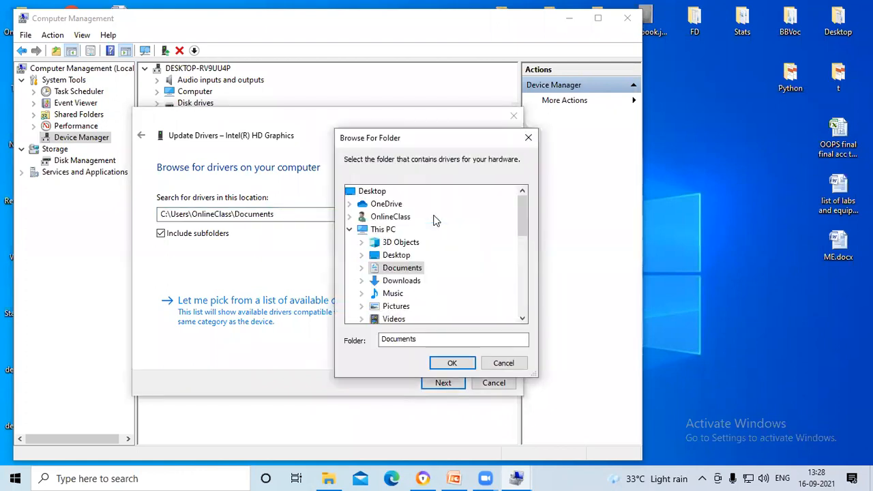
# Try Local Disk (D:) and Local Disk (E:) as the driver search folder, declining to format any disk
pyautogui.moveTo(520, 222); pyautogui.dragTo(523, 271)
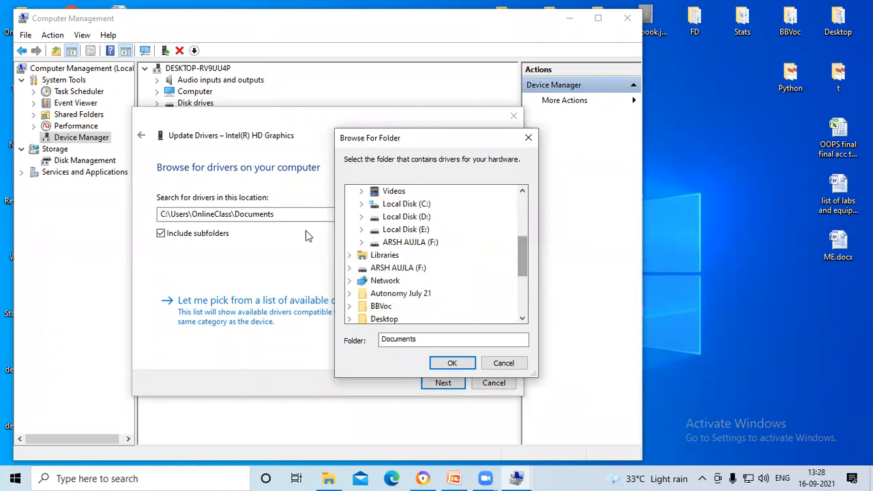
pyautogui.click(386, 217)
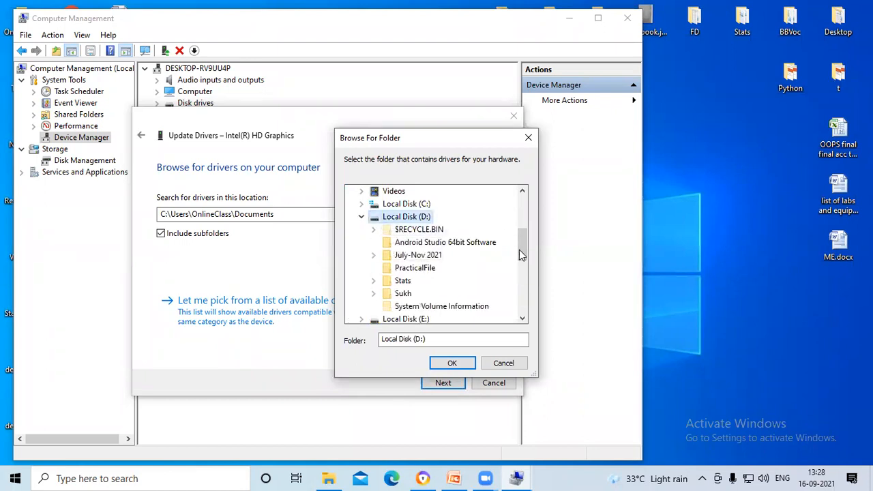
pyautogui.scroll(-3, 524, 249)
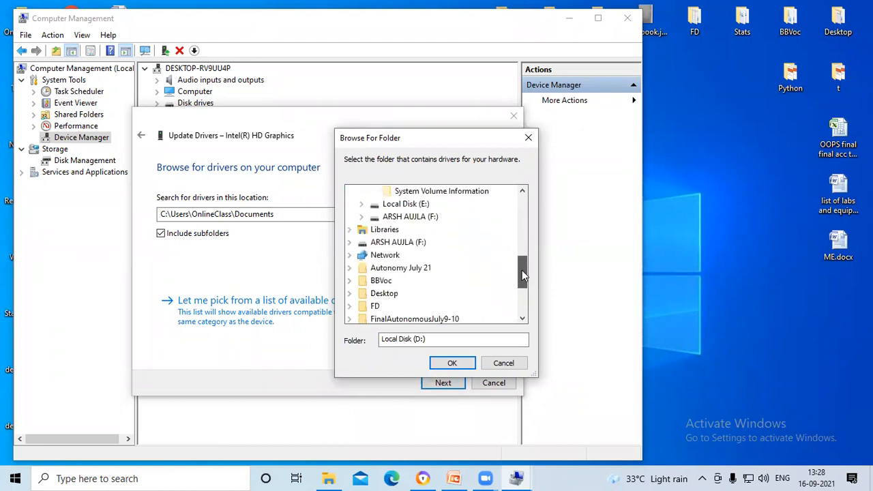
pyautogui.scroll(1, 522, 270)
pyautogui.click(382, 243)
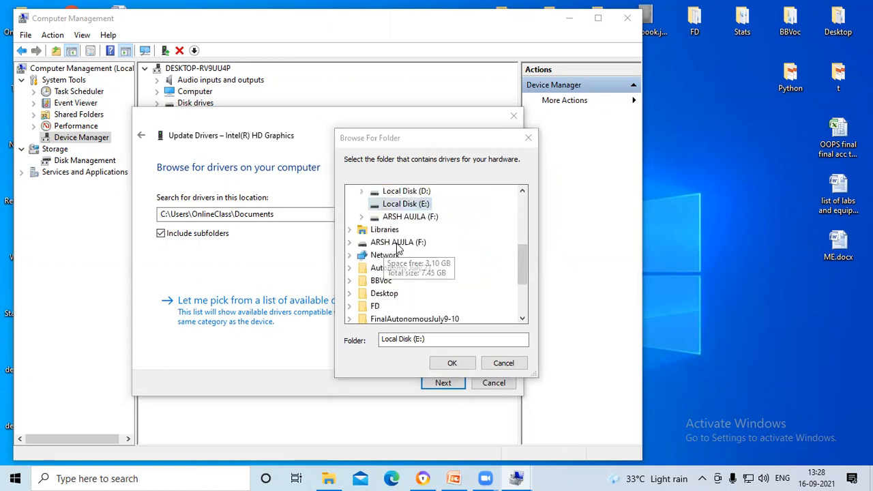
pyautogui.click(533, 165)
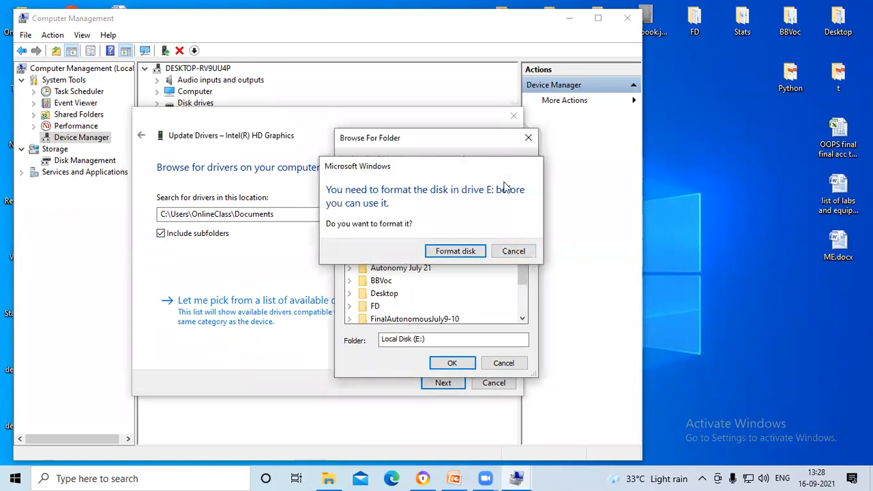
pyautogui.click(579, 260)
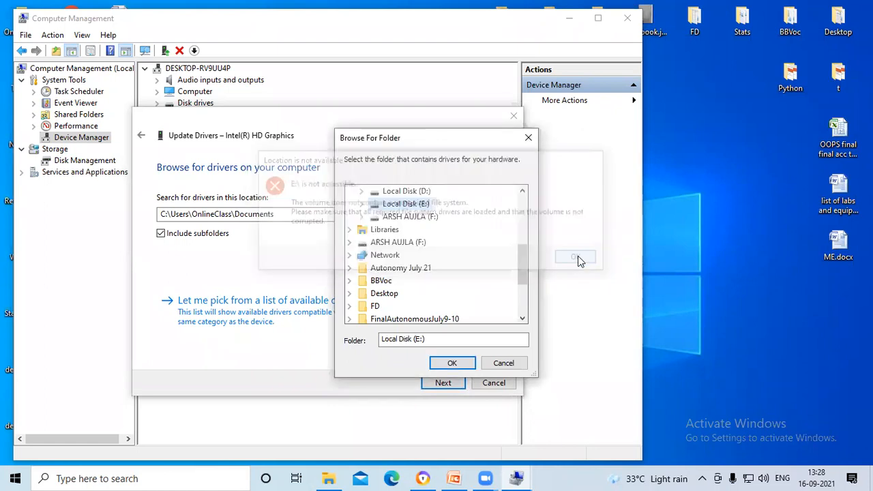
# Set the driver search location to the Program Files folder on Local Disk (C:)
pyautogui.moveTo(520, 256); pyautogui.dragTo(518, 219)
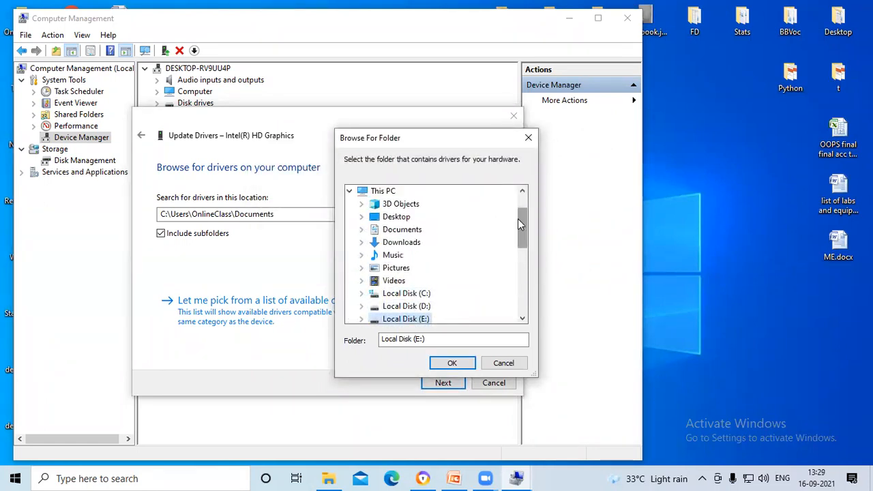
pyautogui.click(409, 294)
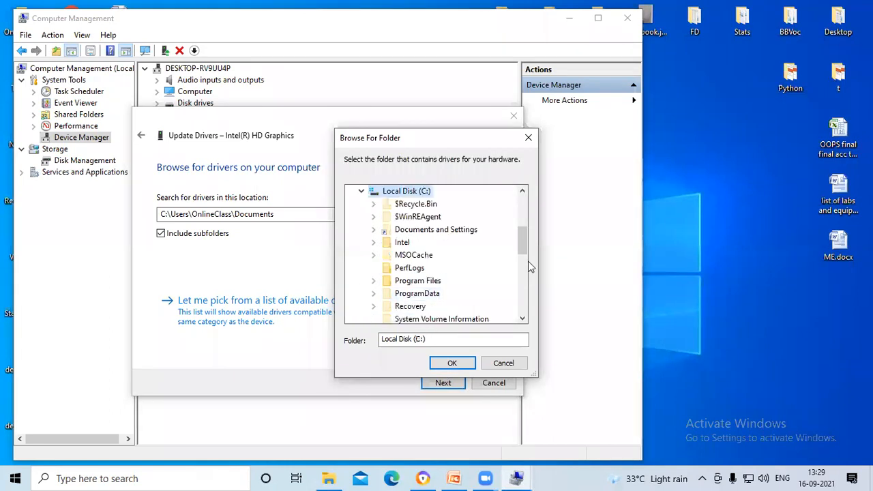
pyautogui.click(433, 280)
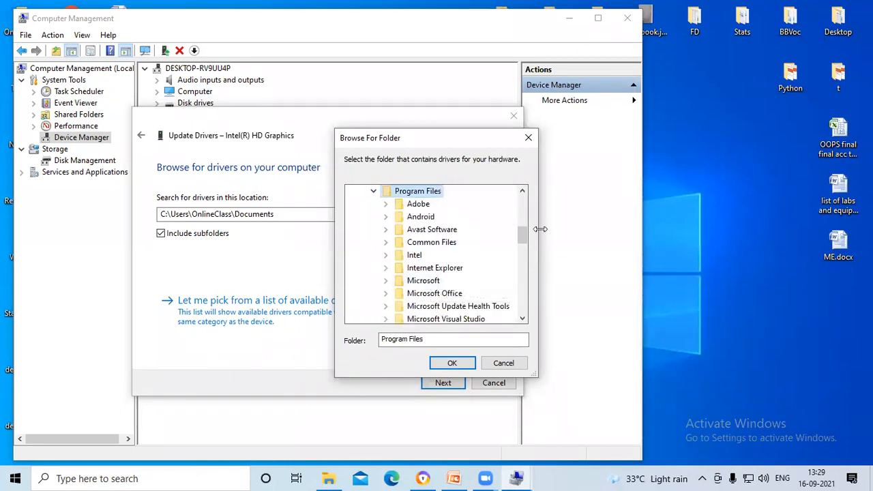
pyautogui.moveTo(517, 230)
pyautogui.mouseDown()
pyautogui.moveTo(521, 277)
pyautogui.moveTo(518, 221)
pyautogui.mouseUp()
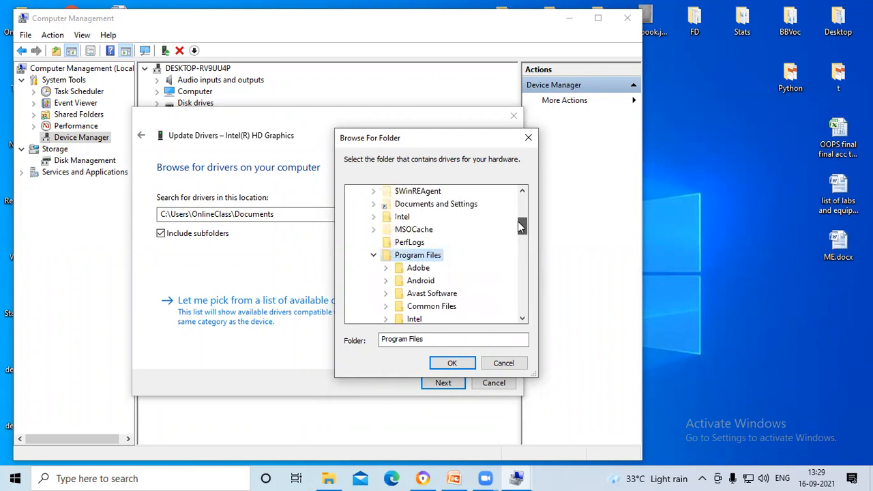
pyautogui.click(452, 363)
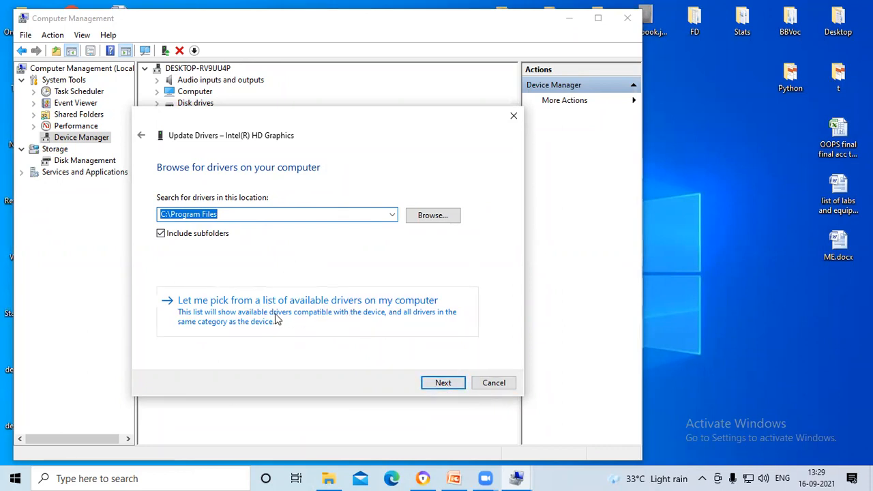
# Choose to pick from the available drivers on the computer and start an installation from the manufacturer's disk
pyautogui.click(352, 315)
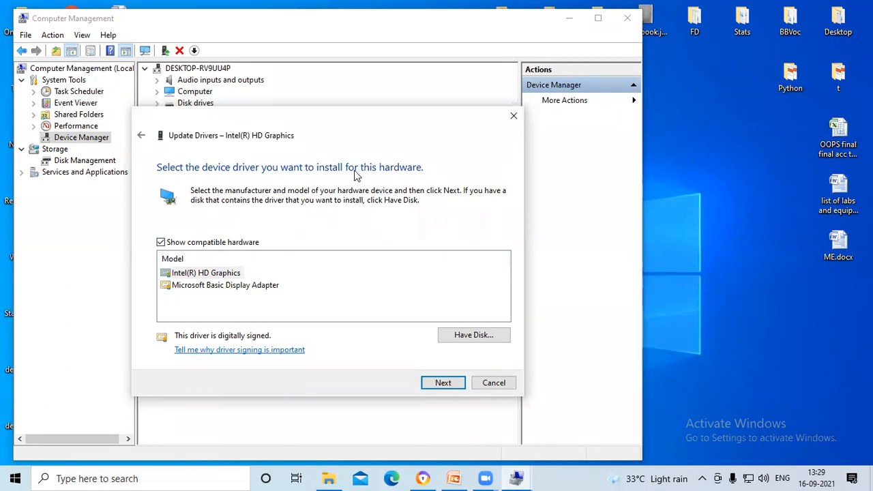
pyautogui.click(469, 337)
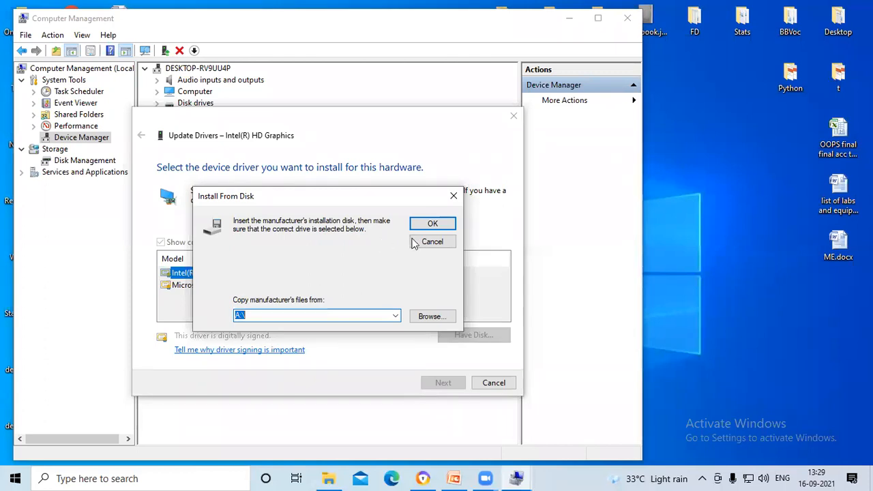
# Browse the drivers folder in System32 and its en-US subfolder for a setup information (.inf) file, and cancel the file selection
pyautogui.click(440, 316)
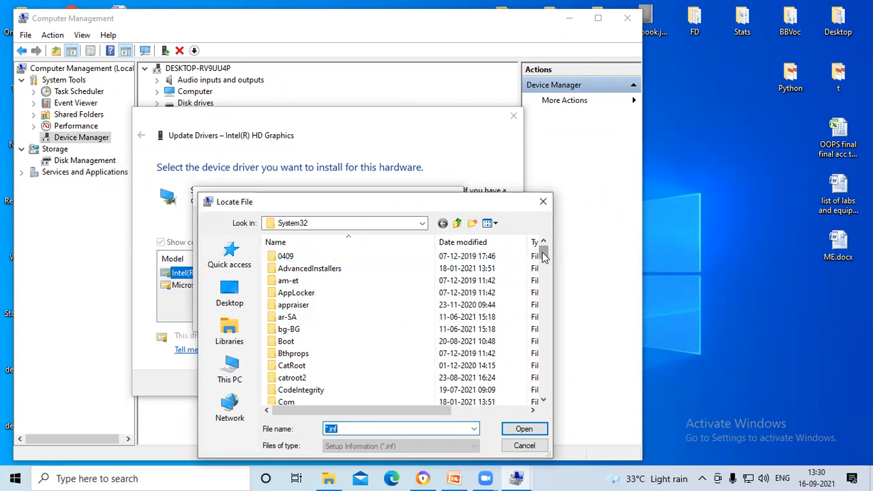
pyautogui.moveTo(544, 256); pyautogui.dragTo(545, 271)
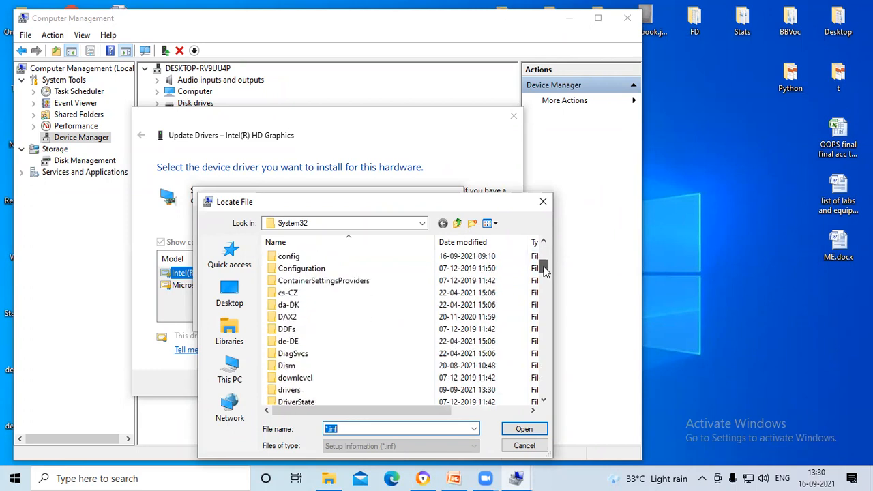
pyautogui.click(295, 395)
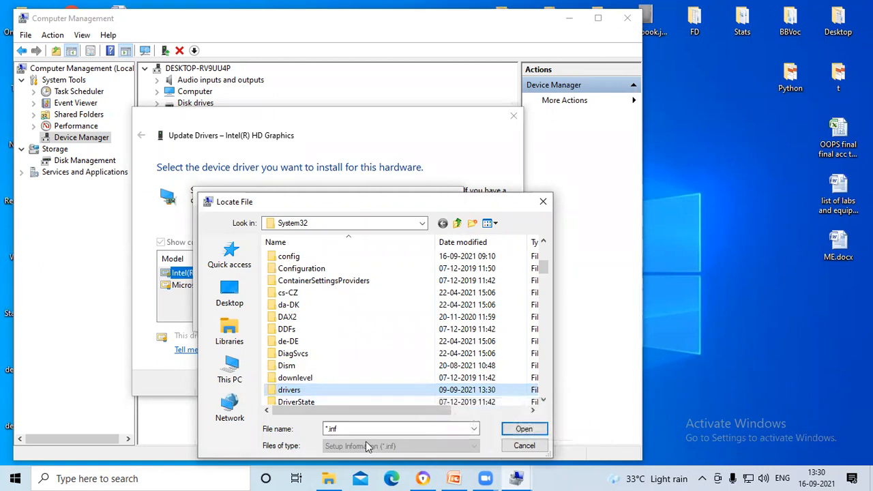
pyautogui.click(522, 430)
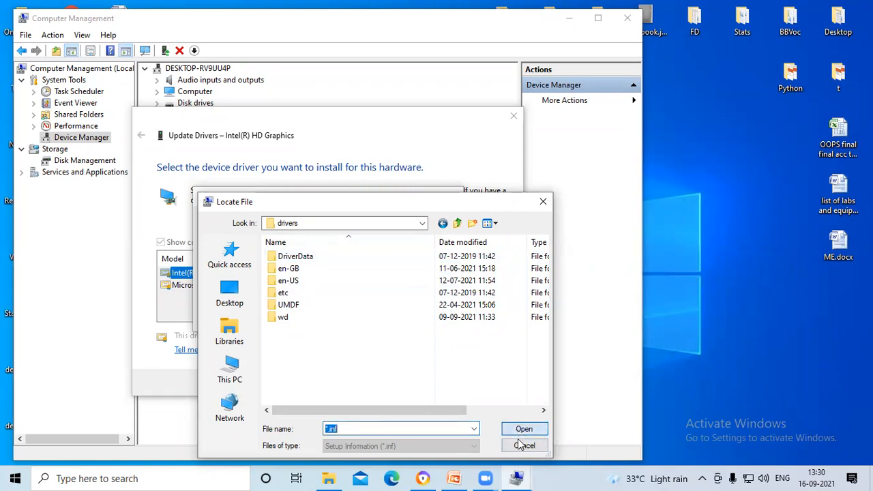
pyautogui.click(351, 286)
pyautogui.click(523, 428)
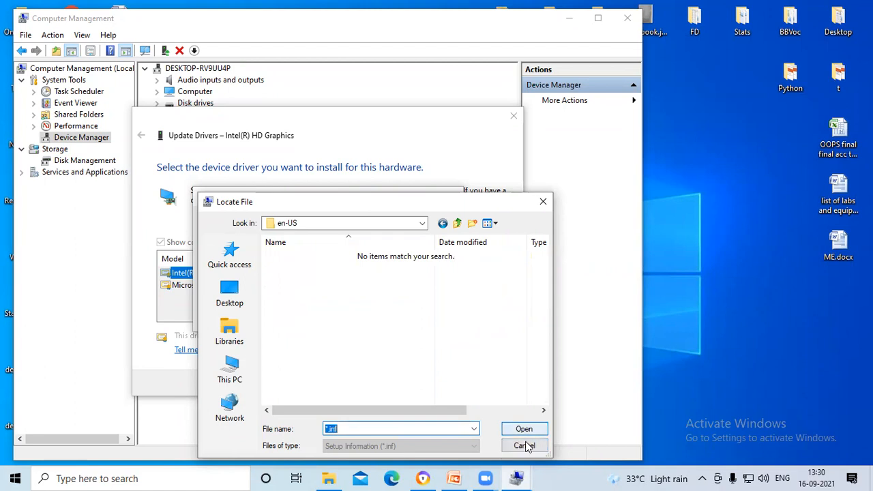
pyautogui.click(524, 446)
# Try A:\ as the source of the manufacturer's files, cancel the disk installation, and install the listed Intel(R) HD Graphics driver instead
pyautogui.click(432, 227)
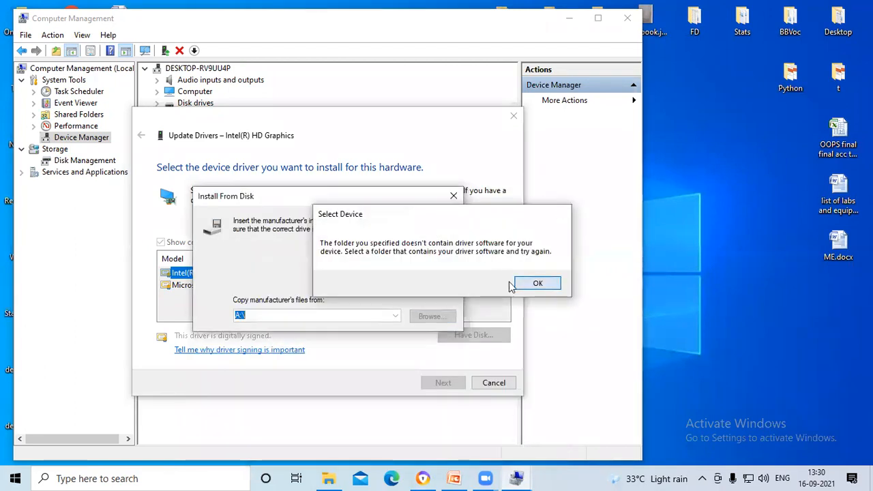
pyautogui.click(522, 283)
pyautogui.click(433, 242)
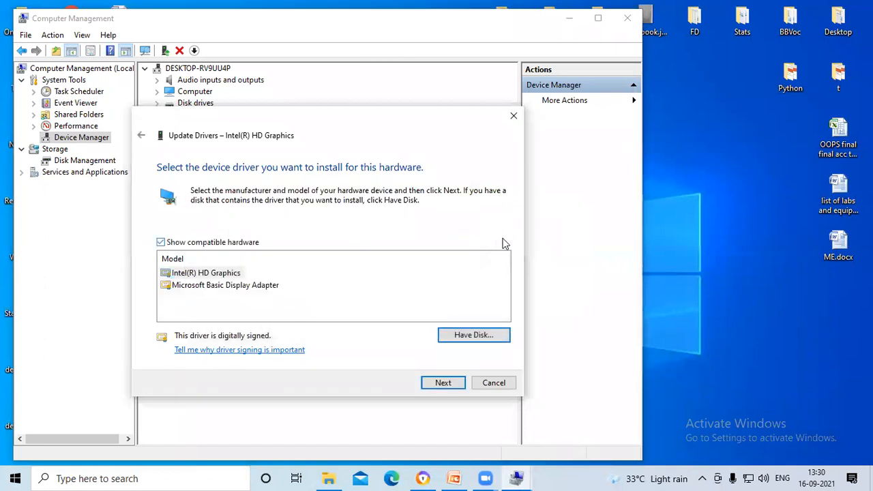
pyautogui.click(444, 383)
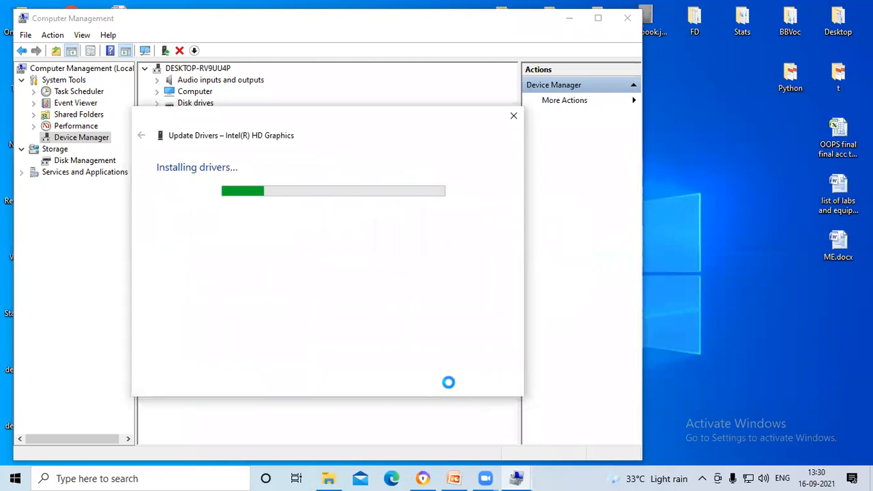